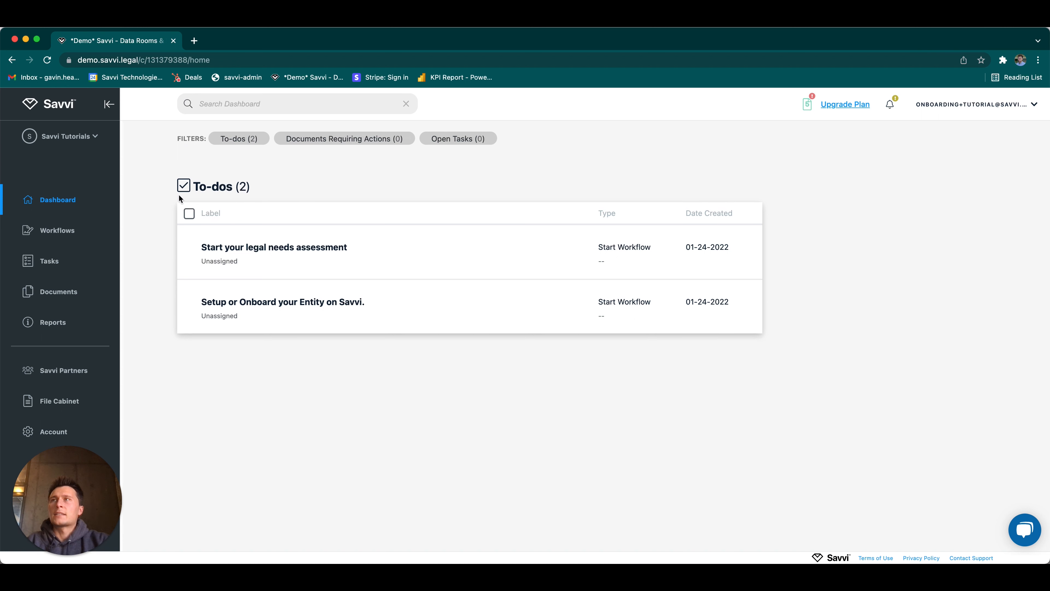
Step: Open the Entity Setup workflow and answer No to whether the entity has already been formed
click(70, 233)
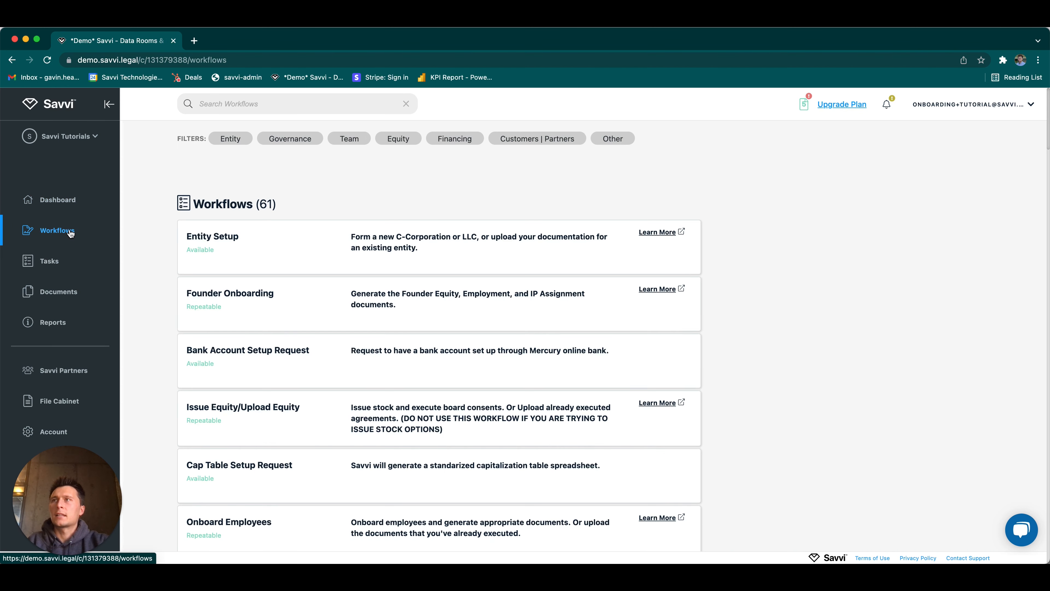
click(193, 249)
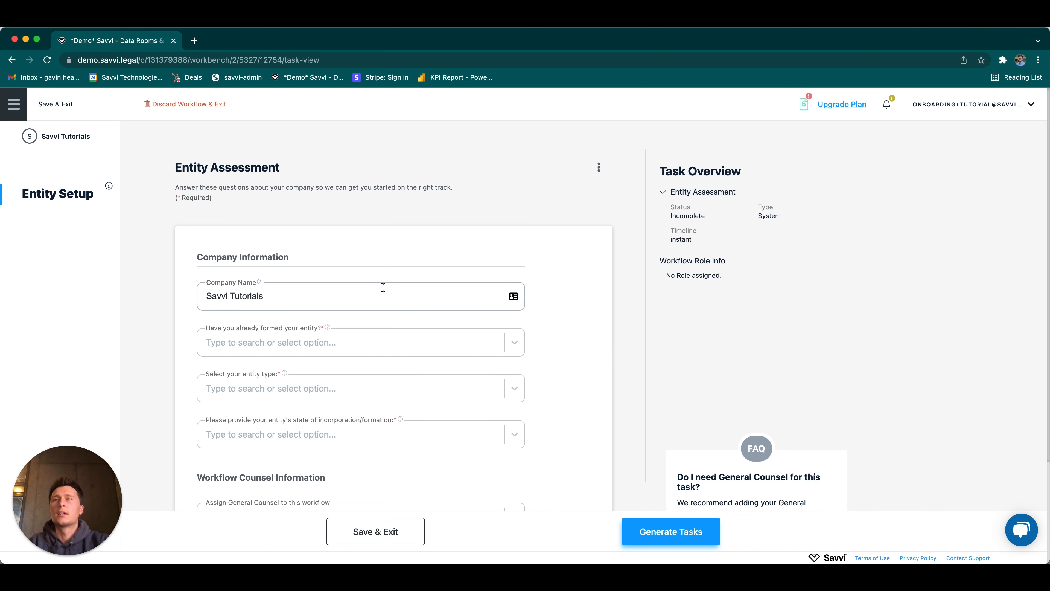
click(337, 340)
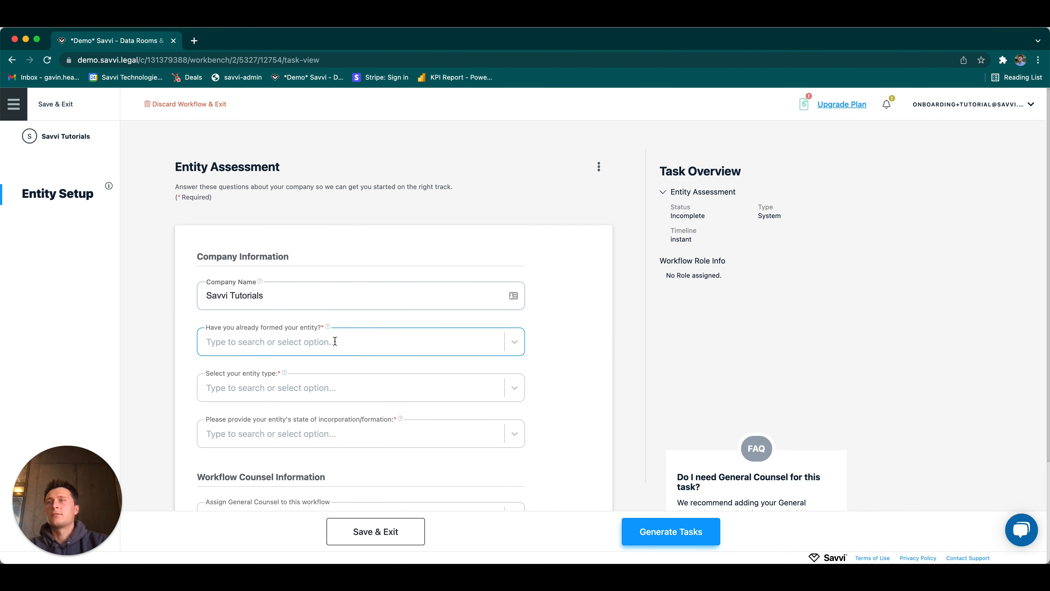
scroll(339, 331, down, 1)
click(338, 328)
click(320, 357)
click(434, 332)
click(381, 327)
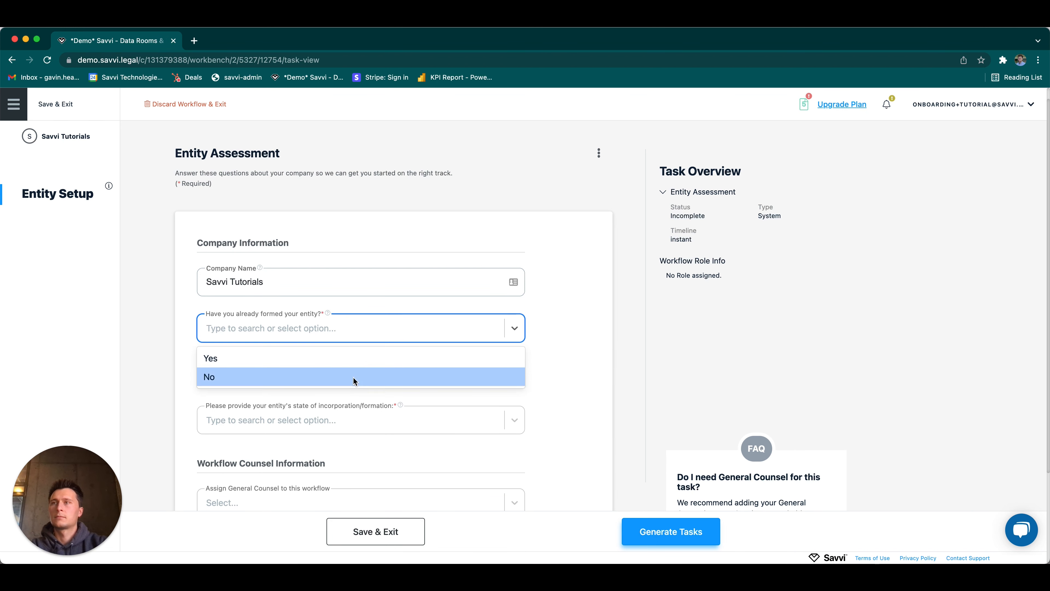
click(353, 377)
Step: Set the entity type to Corporation and the state of incorporation to Delaware
click(354, 372)
click(352, 404)
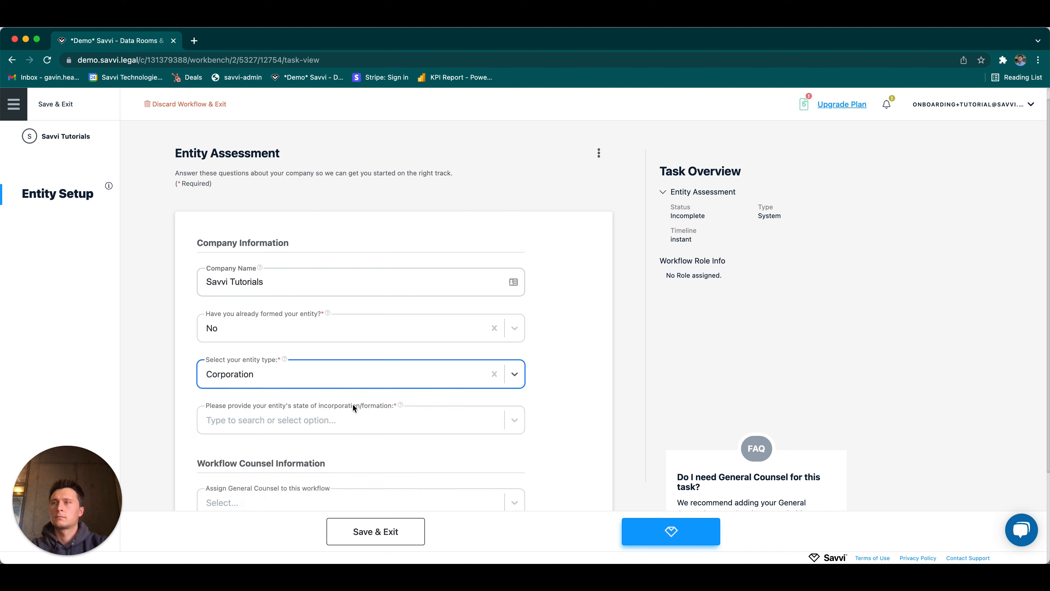
click(316, 419)
scroll(281, 480, down, 2)
click(283, 489)
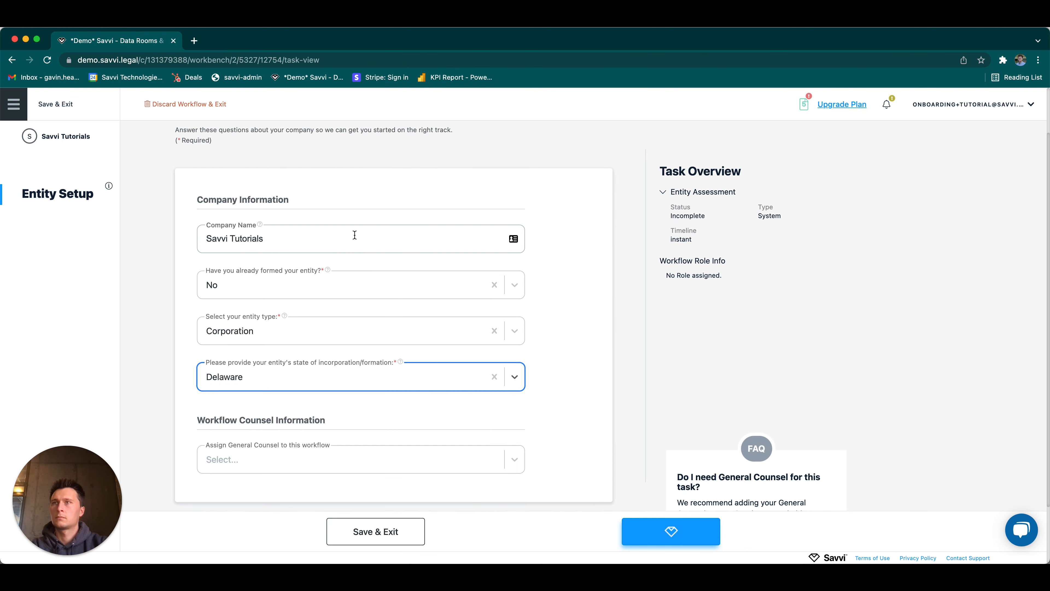
Step: Change the company name in the entity assessment to Savvi Tutorials, Inc
click(458, 244)
click(454, 268)
scroll(553, 321, down, 2)
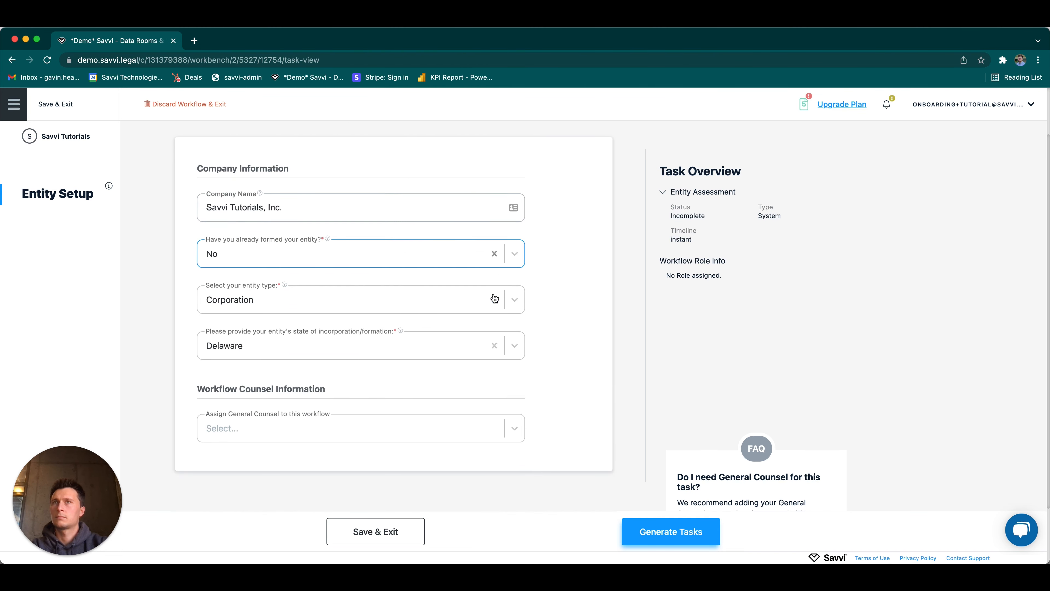
click(429, 399)
click(536, 398)
Step: Check the entity assessment answers and generate the workflow tasks from them
scroll(536, 398, up, 2)
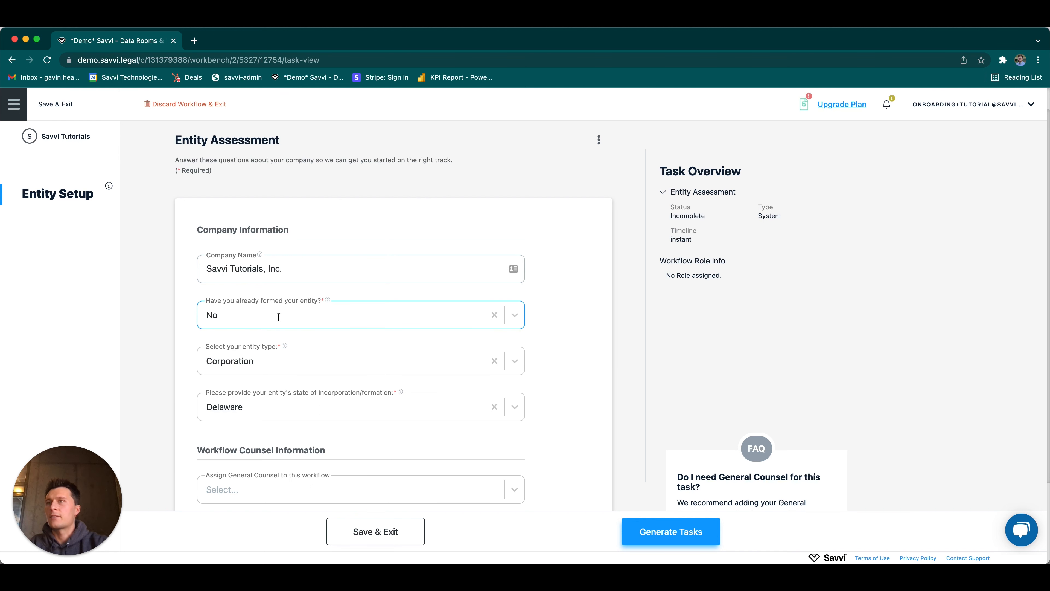
scroll(278, 316, down, 1)
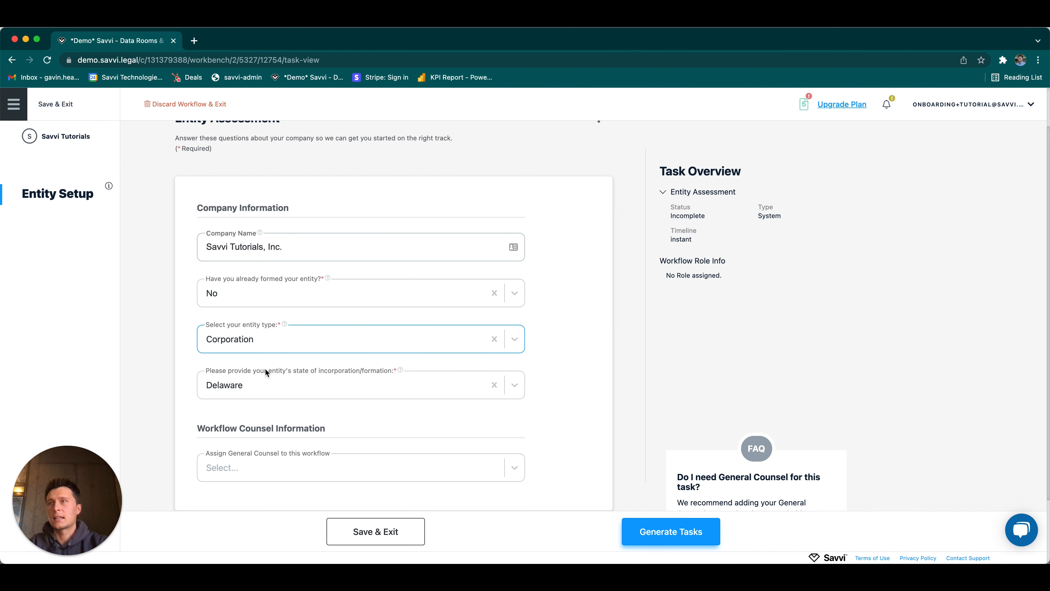
scroll(277, 435, down, 1)
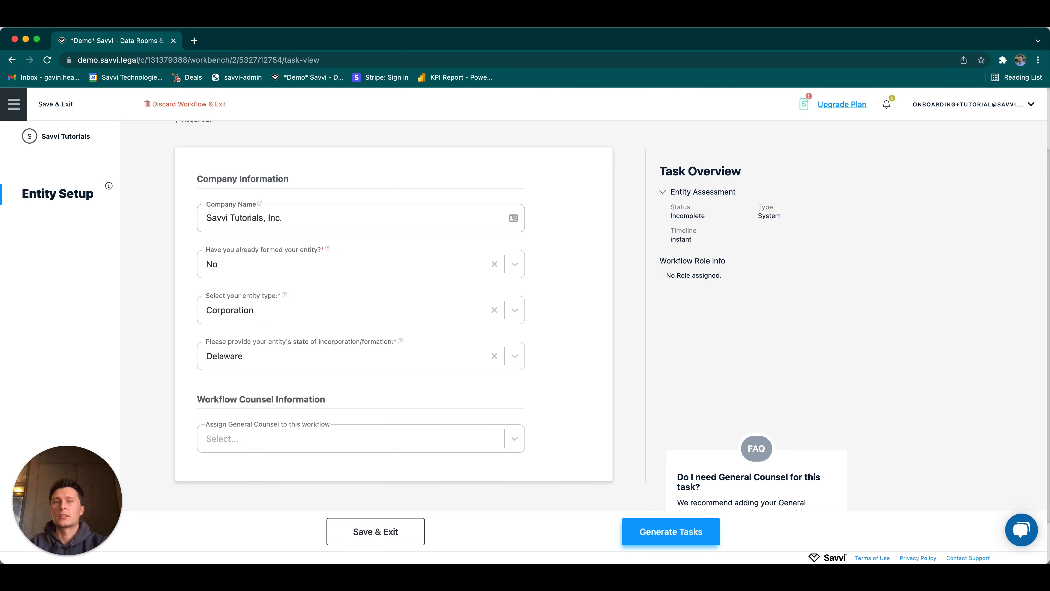
click(678, 533)
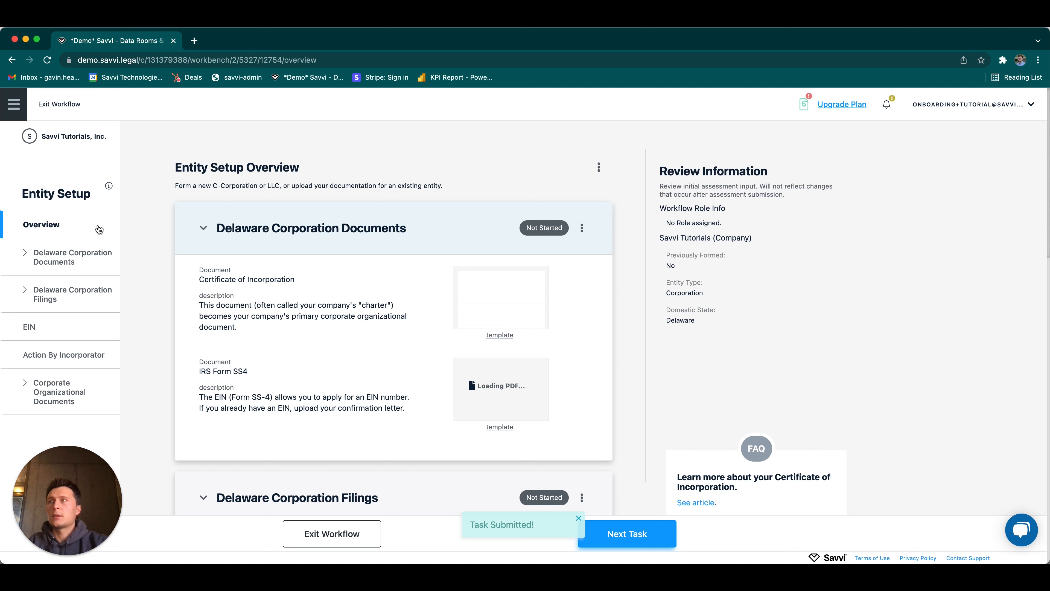
Step: Look through the Entity Setup overview and open the Delaware Corporation Documents task
click(96, 297)
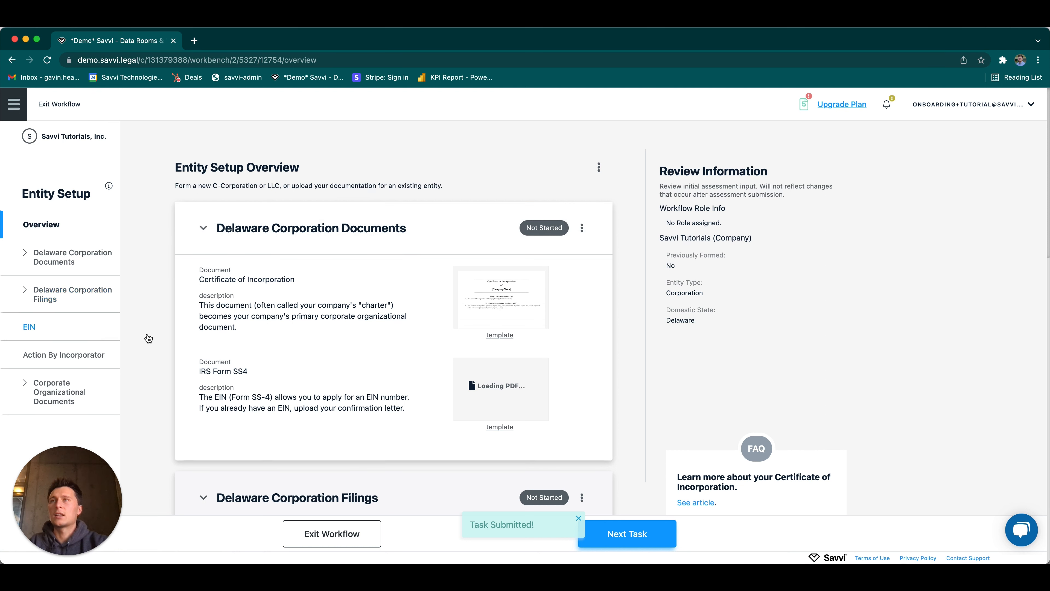
scroll(237, 248, down, 5)
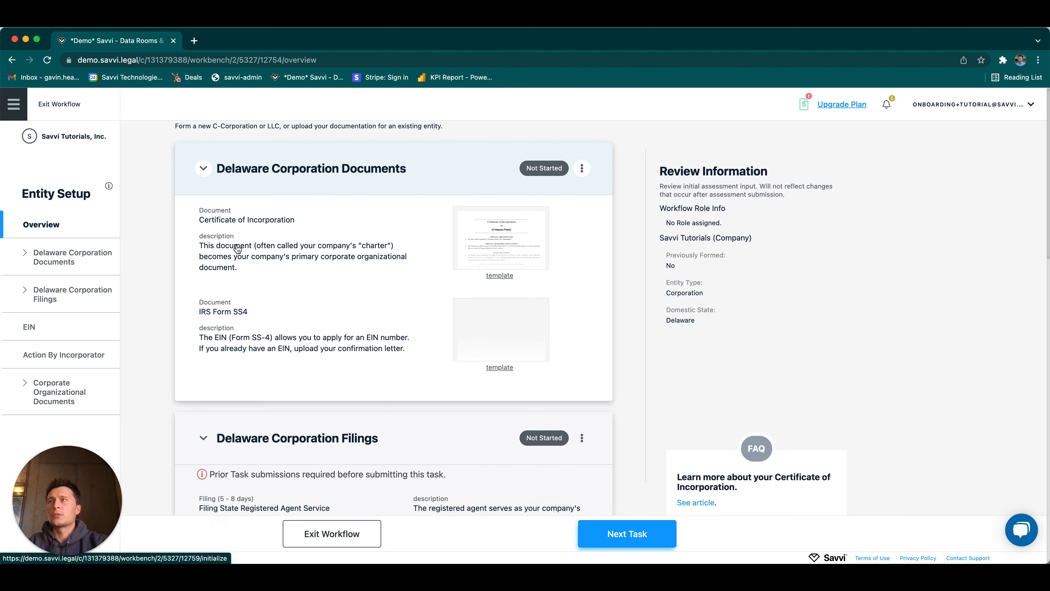
scroll(237, 248, down, 3)
scroll(237, 248, up, 5)
scroll(237, 247, up, 3)
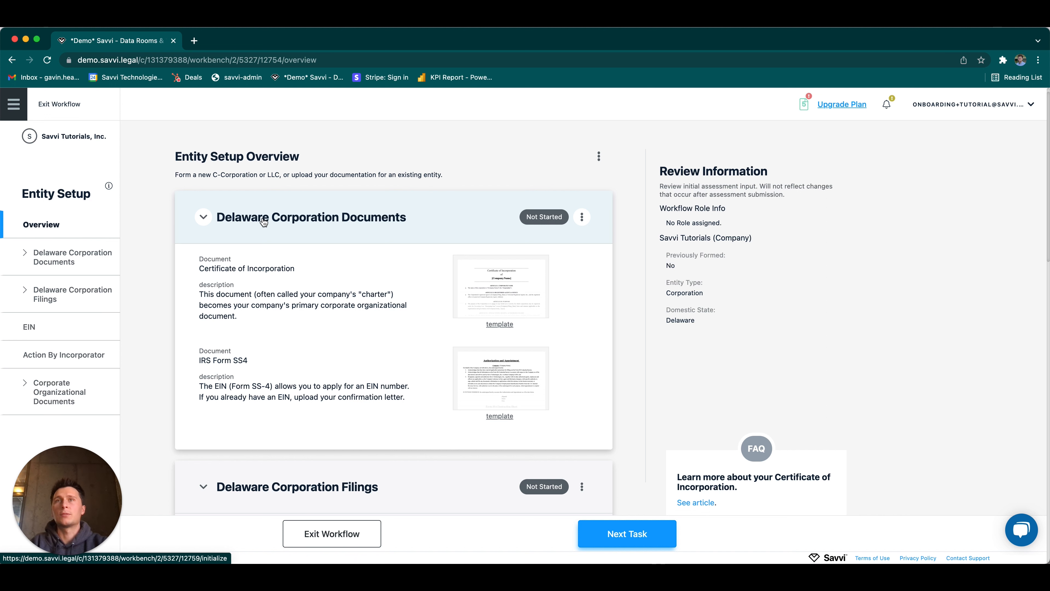
click(331, 222)
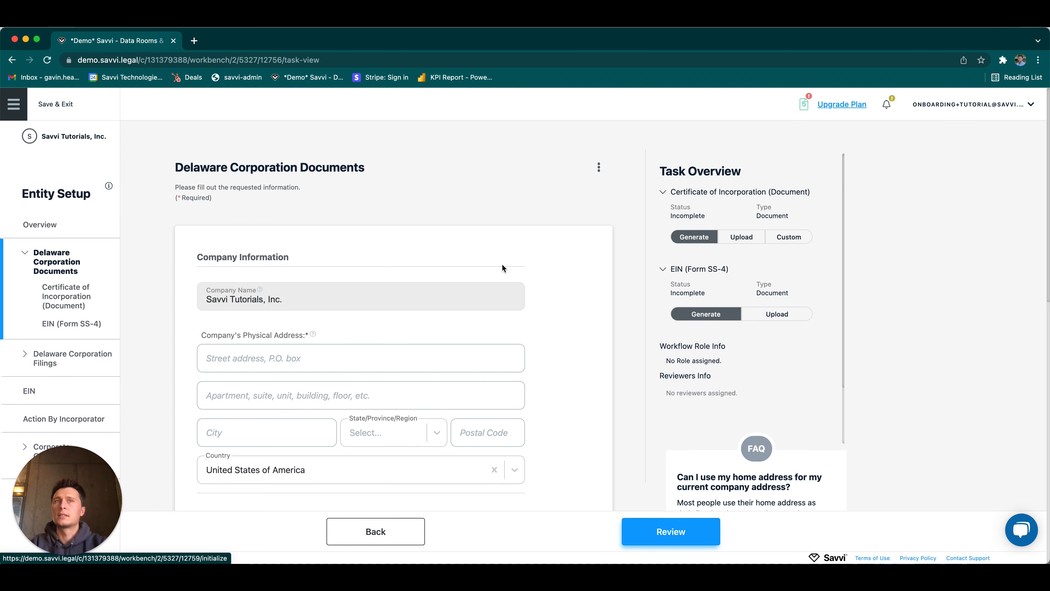
Step: Enter the company's physical address with street, city, state and postal code in the Delaware Corporation Documents form
scroll(306, 308, down, 1)
click(311, 338)
text(1234 Main 12)
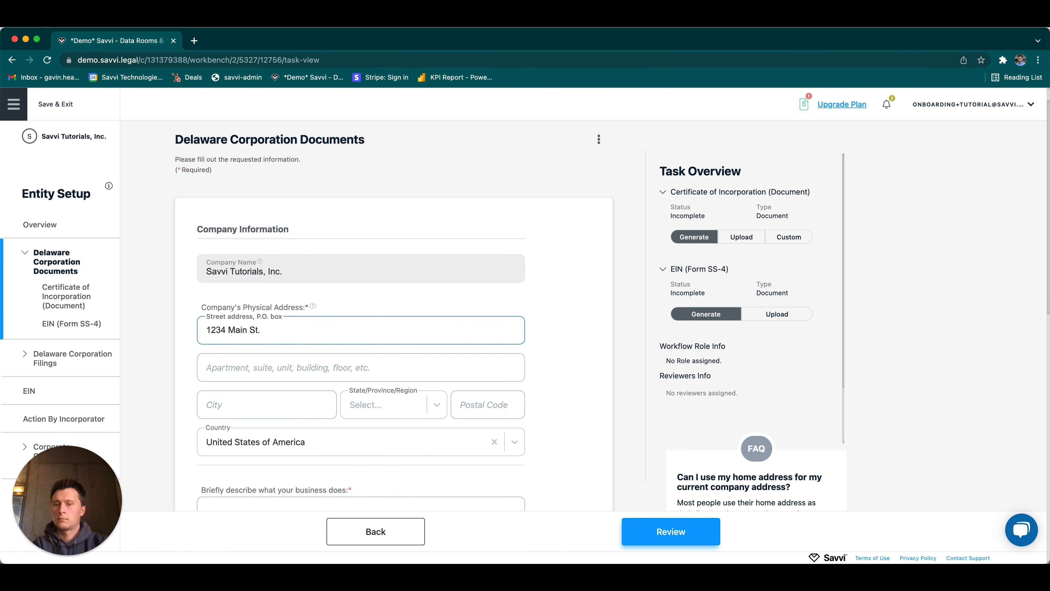
text(.)
key(Tab)
key(Tab)
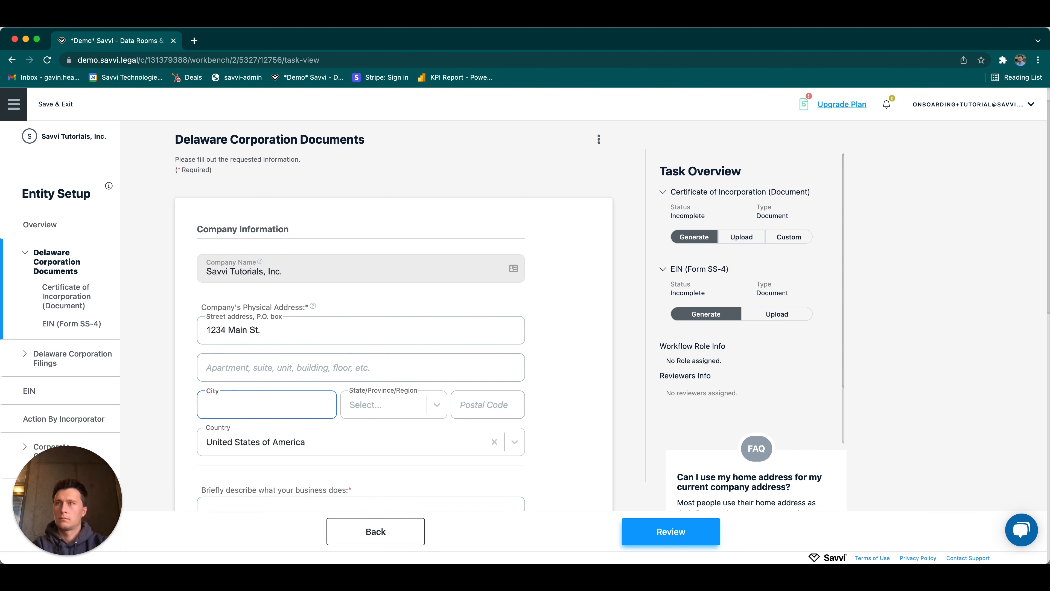
text(Provo)
key(Tab)
key(Tab)
text(84601)
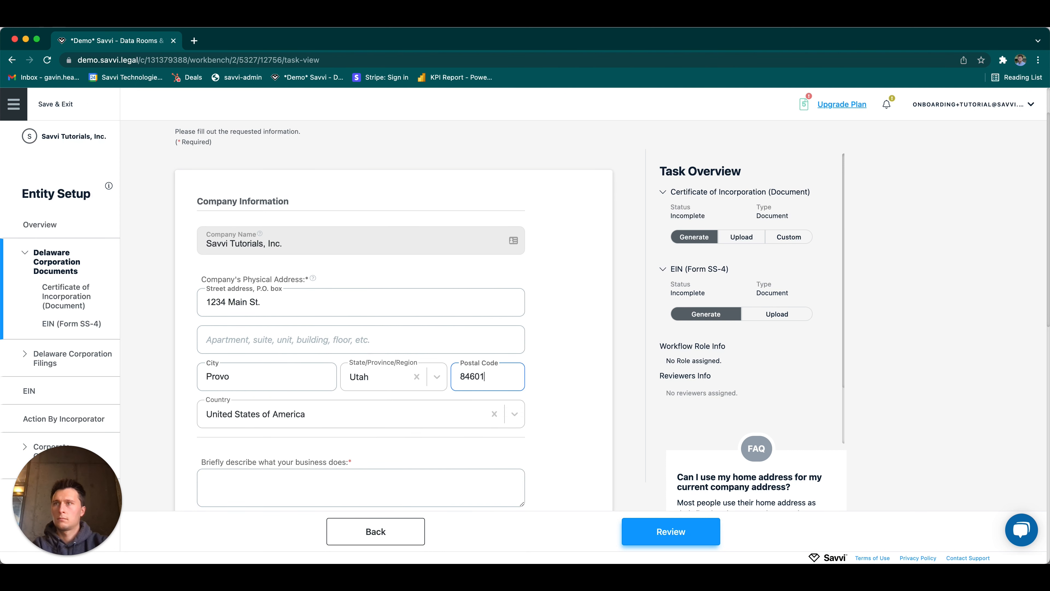
key(Tab)
key(Tab)
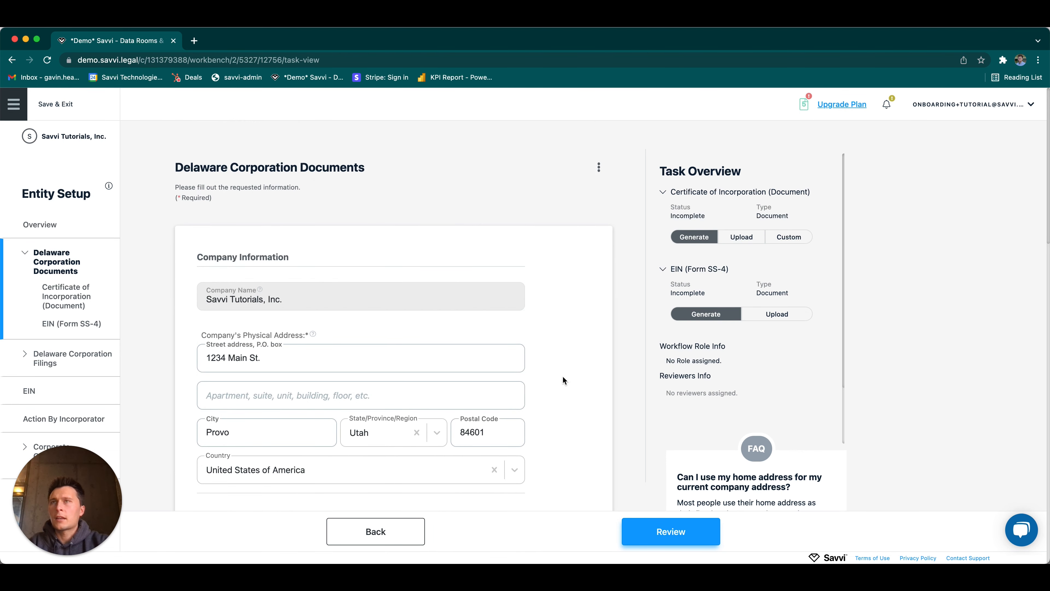
Step: Check the company, incorporator, signatory and equity class details in the form and proceed to its review
scroll(563, 379, down, 4)
scroll(563, 377, down, 6)
scroll(562, 380, down, 10)
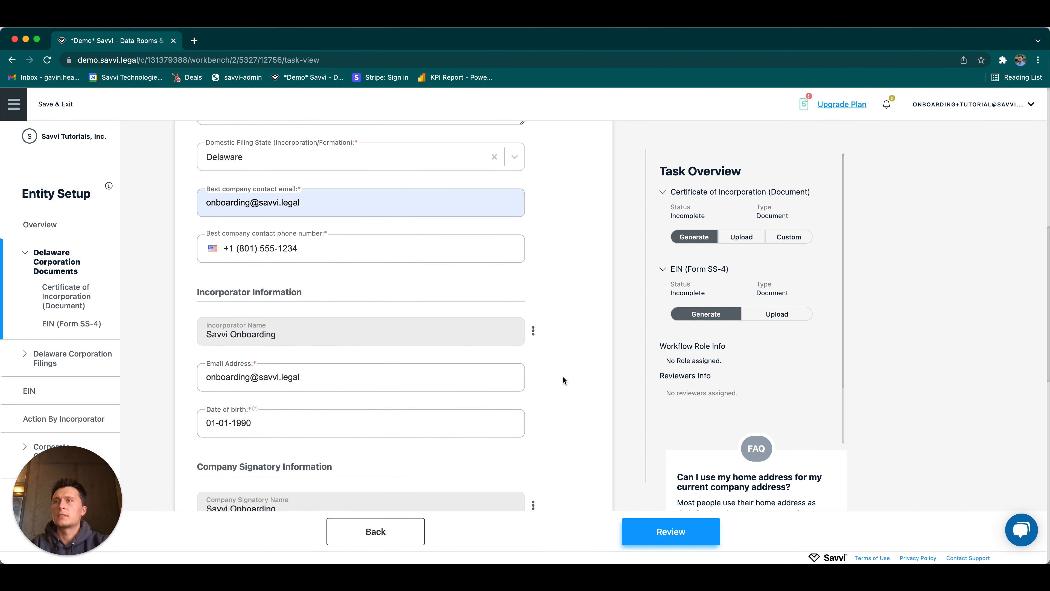
scroll(563, 378, down, 9)
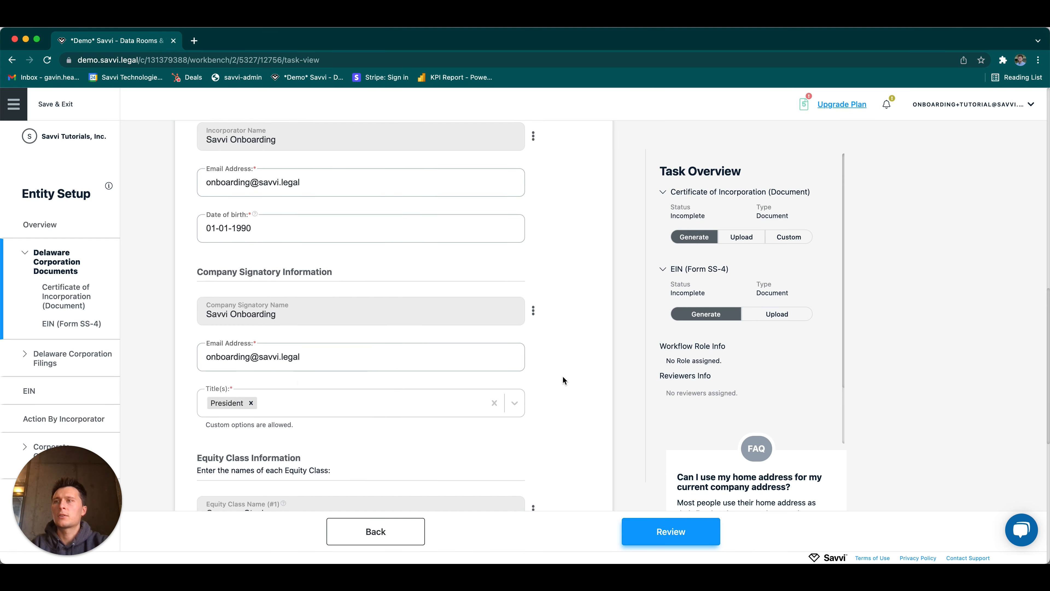
scroll(563, 377, down, 6)
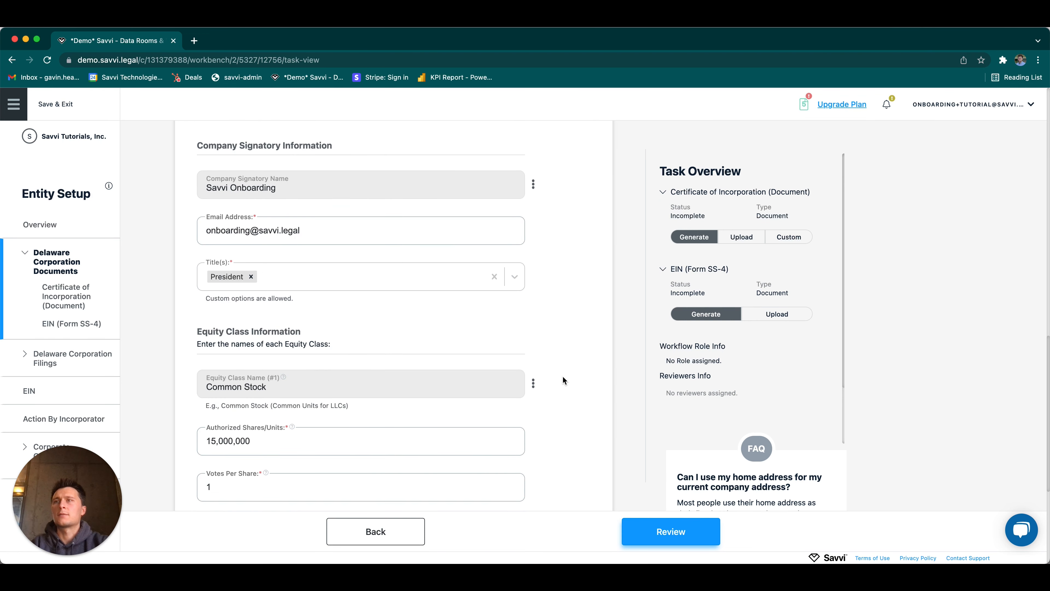
scroll(562, 375, down, 8)
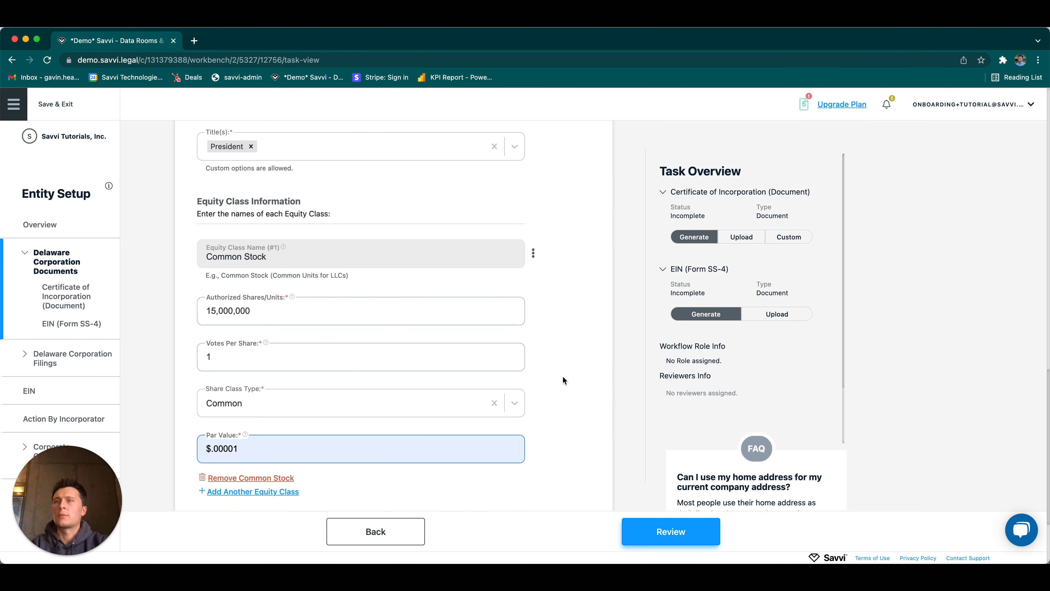
click(652, 540)
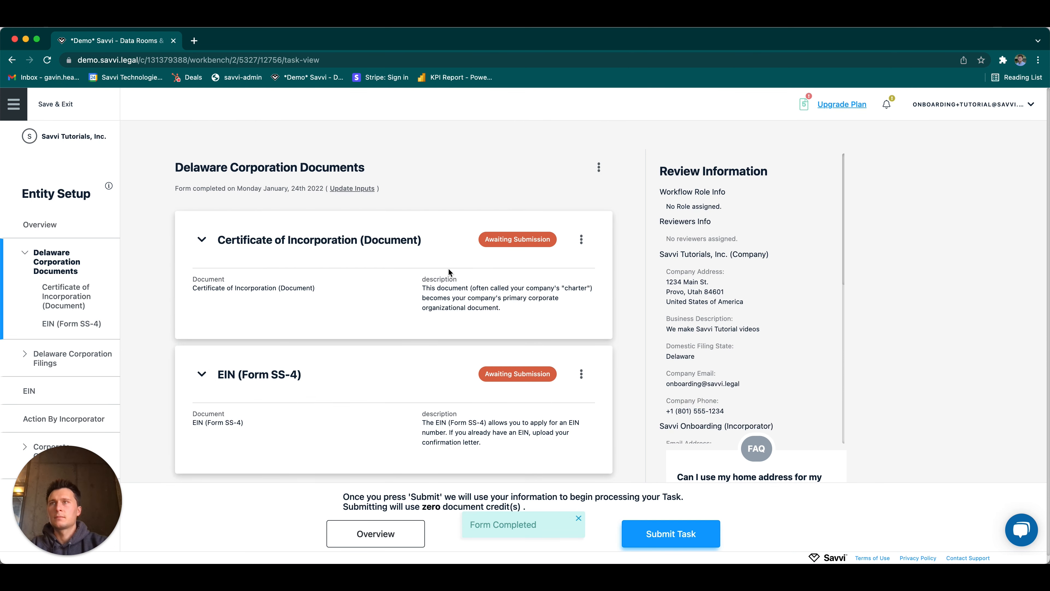
Step: Submit and finalize the Delaware Corporation Documents task with document links sent manually, and dismiss the notifications
click(647, 529)
click(403, 511)
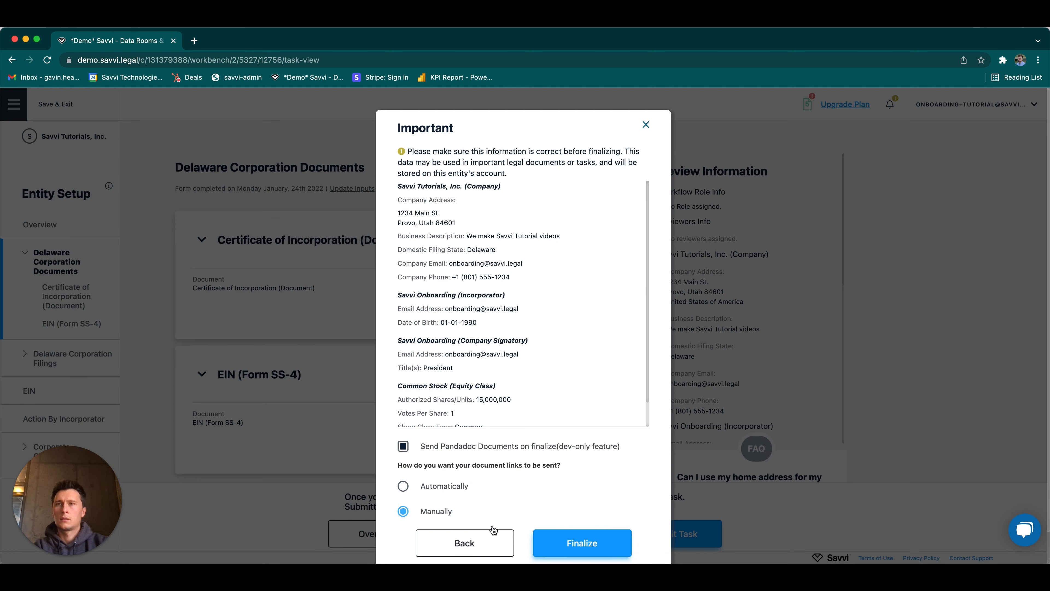
click(556, 543)
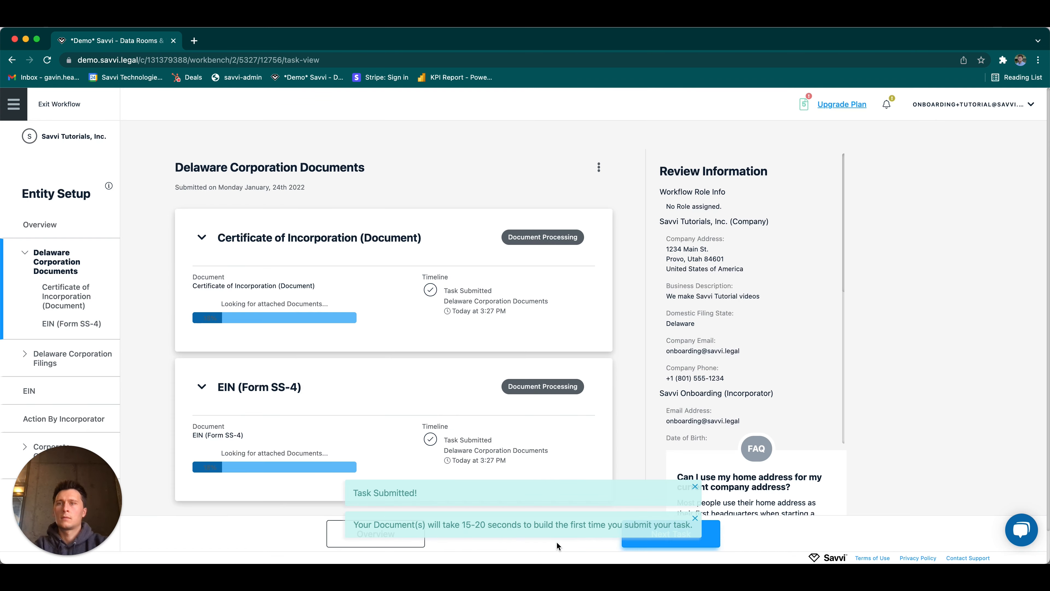
click(695, 487)
click(695, 518)
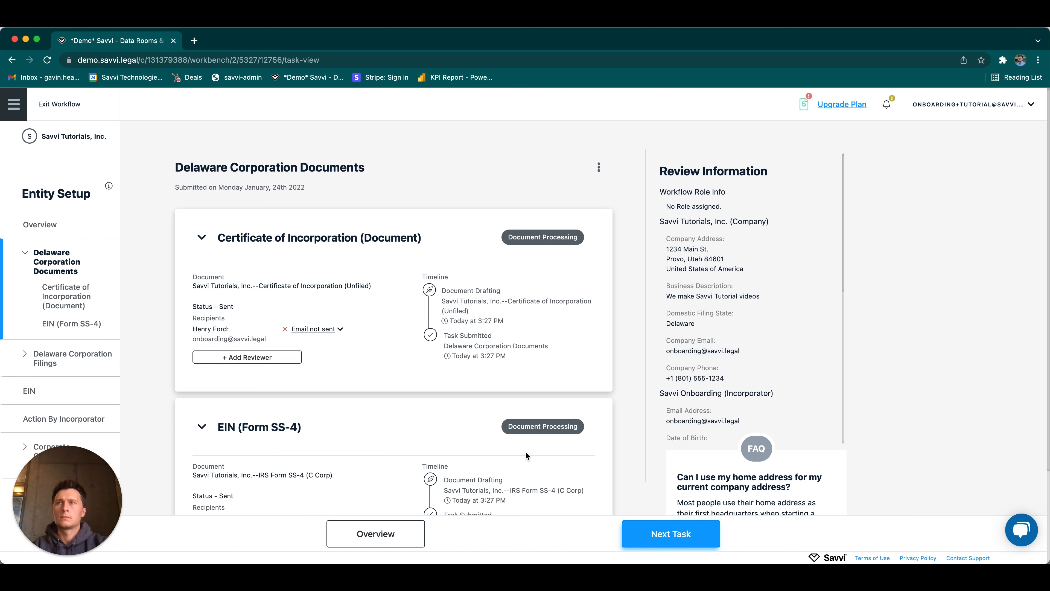
Step: Look over the Certificate of Incorporation and EIN (Form SS-4) documents and continue to the Delaware Corporation Filings task
scroll(473, 374, down, 2)
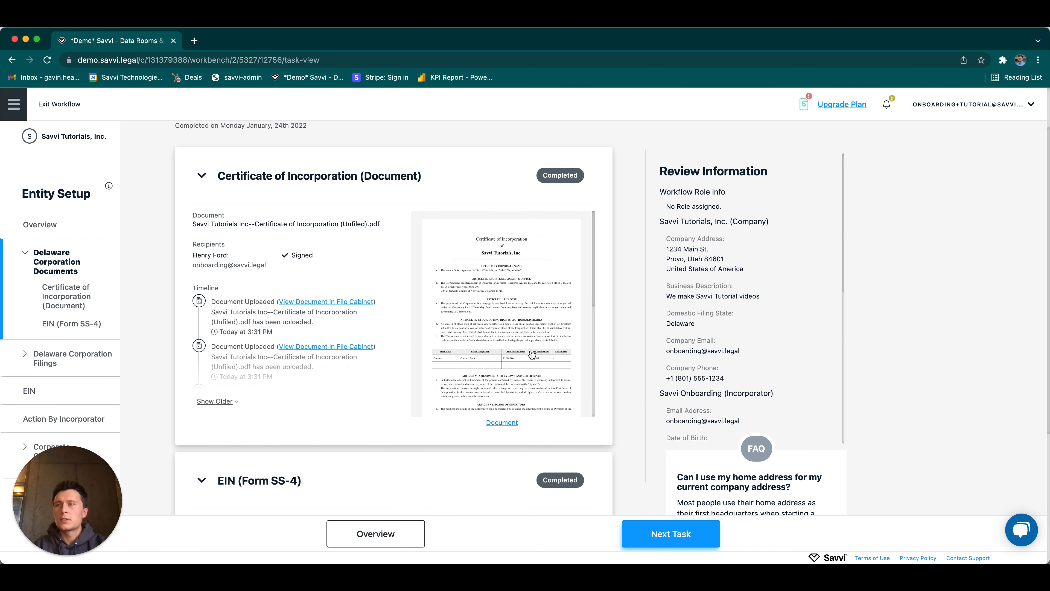
scroll(456, 273, down, 2)
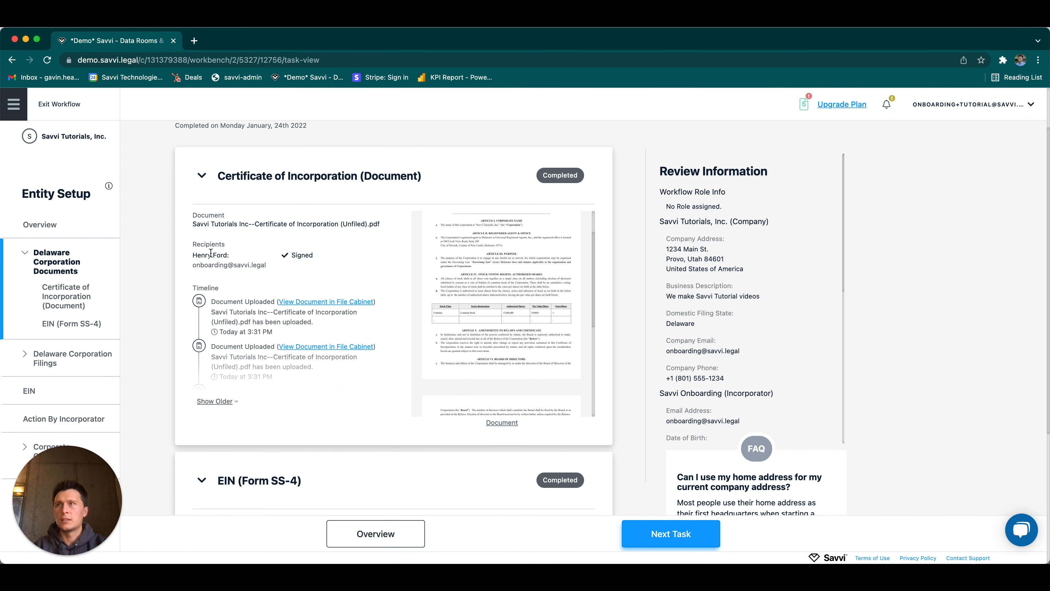
scroll(257, 323, down, 2)
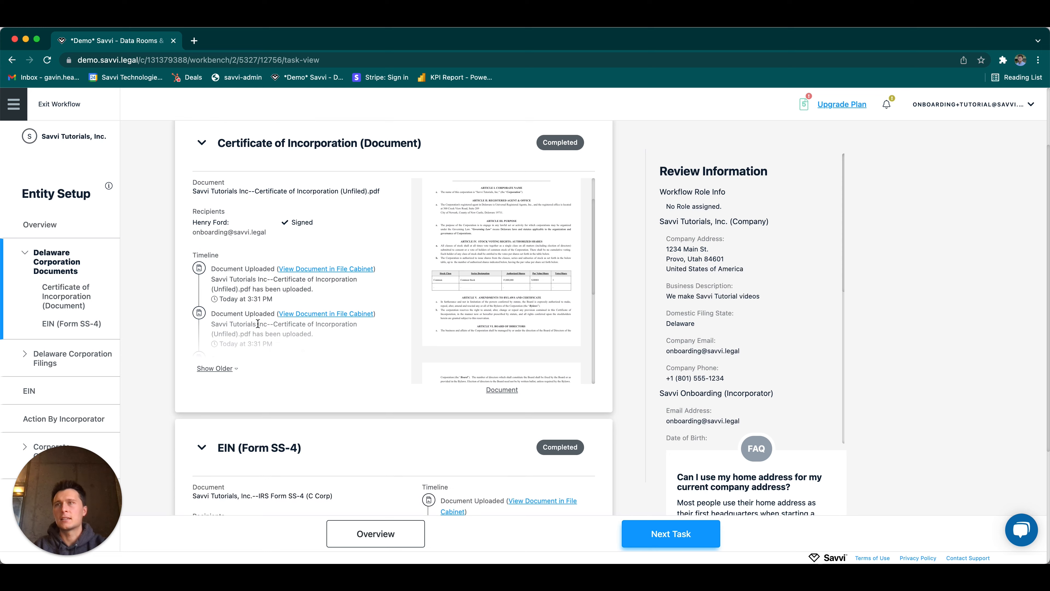
scroll(367, 384, down, 2)
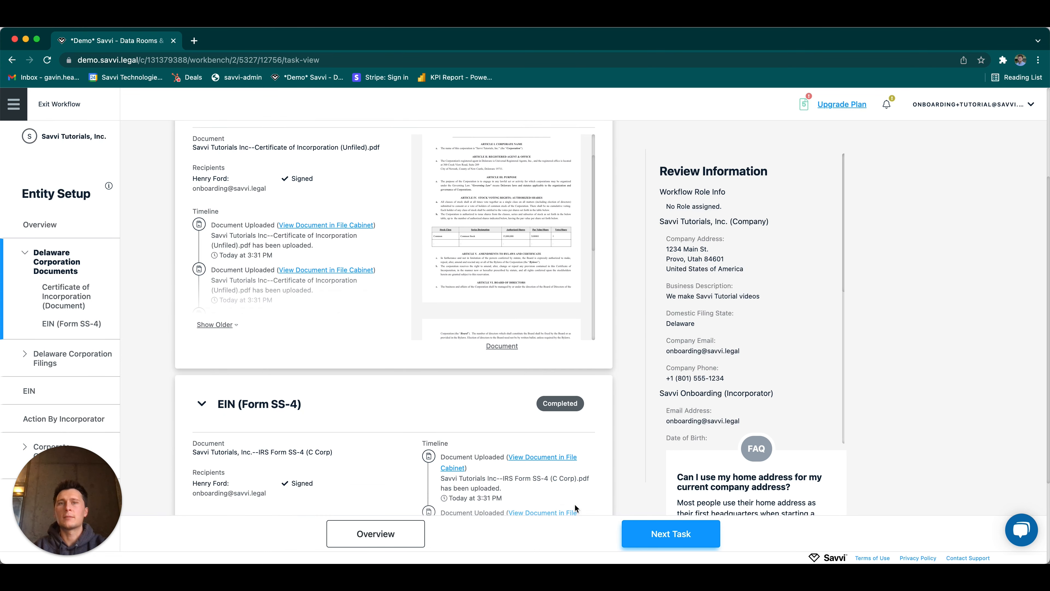
click(649, 541)
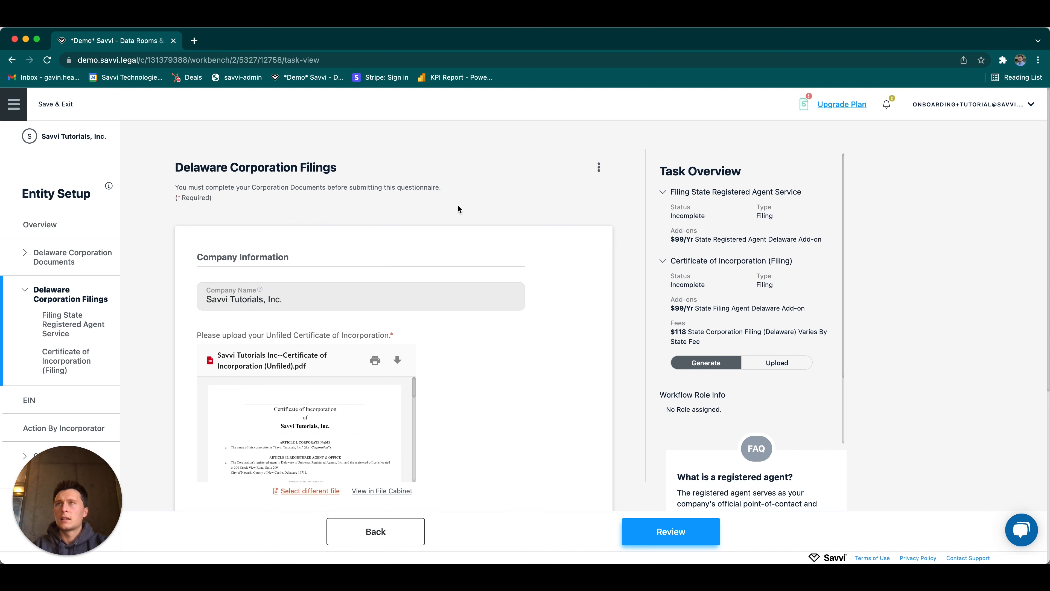
Step: Examine the unfiled Certificate of Incorporation attached to the Delaware Corporation Filings form
scroll(457, 208, down, 1)
scroll(458, 208, down, 1)
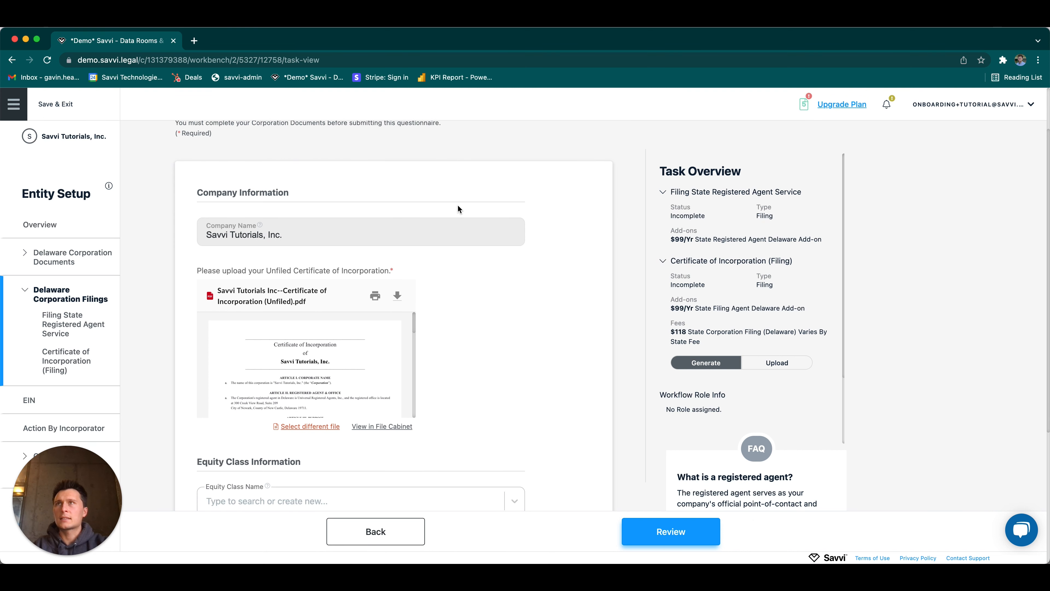
mouse_move(316, 272)
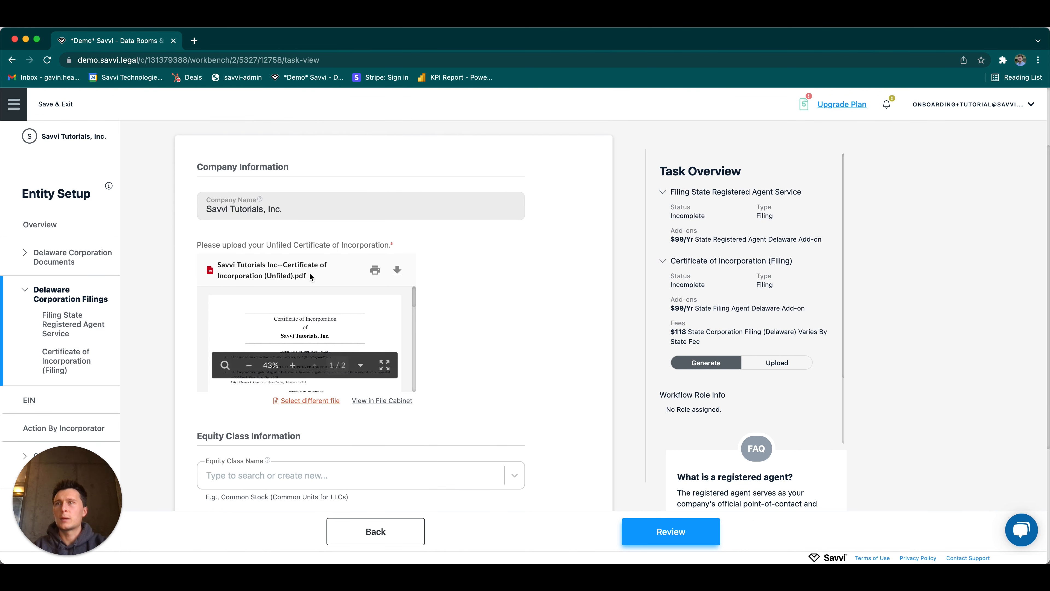